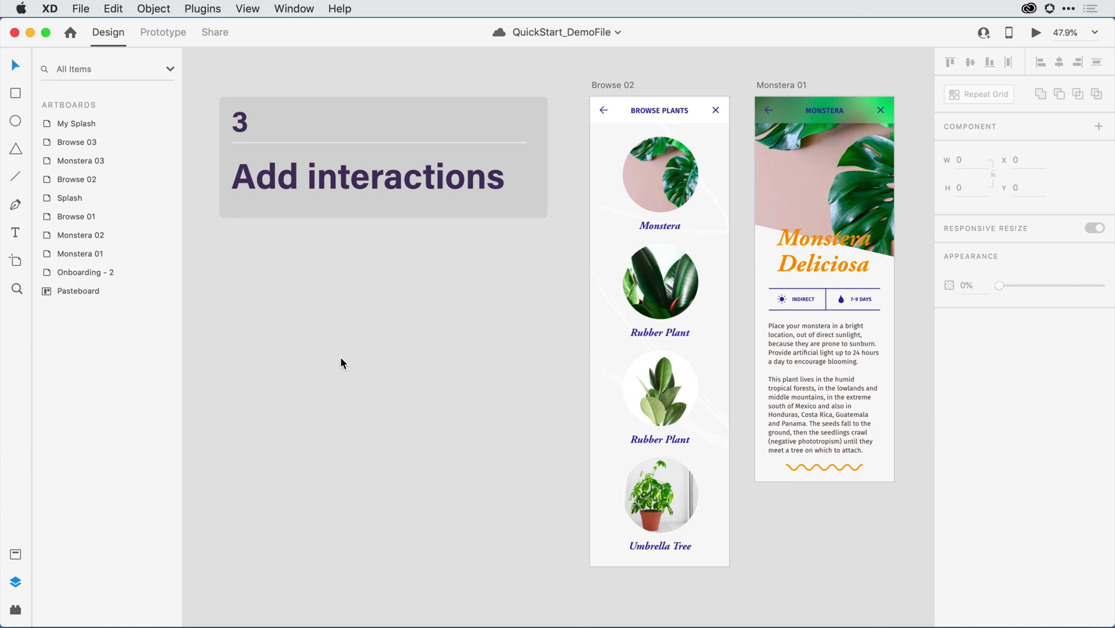
Hide the Layers panel and centre Browse 02 and Monstera 01 larger on the canvas.
{"action": "left_click", "coordinate": [16, 583]}
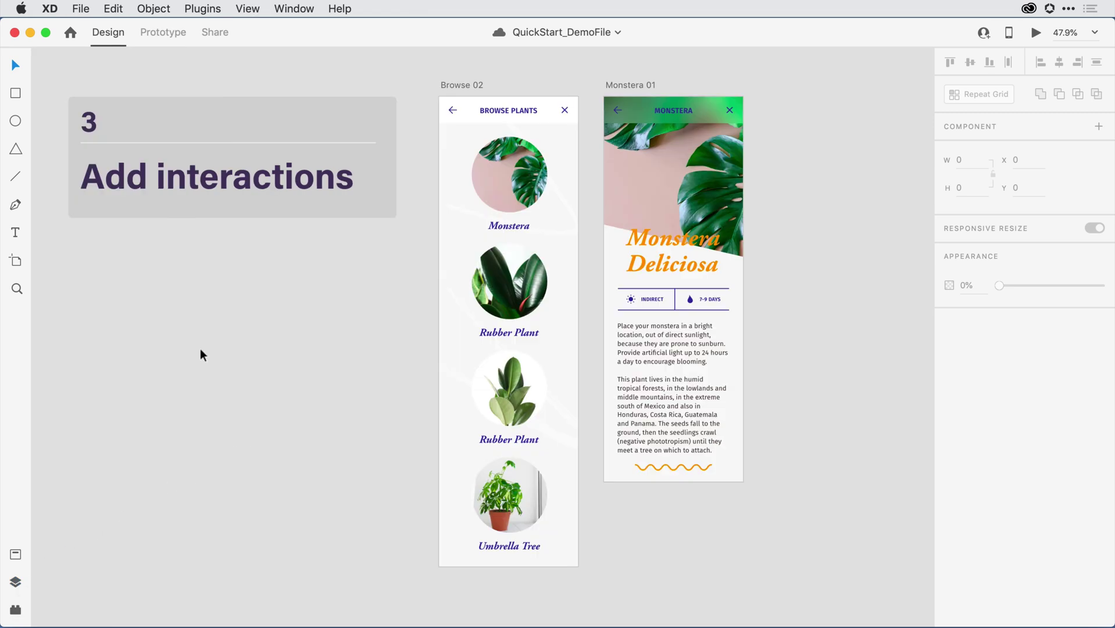
{"action": "left_click_drag", "start_coordinate": [200, 350], "coordinate": [293, 348]}
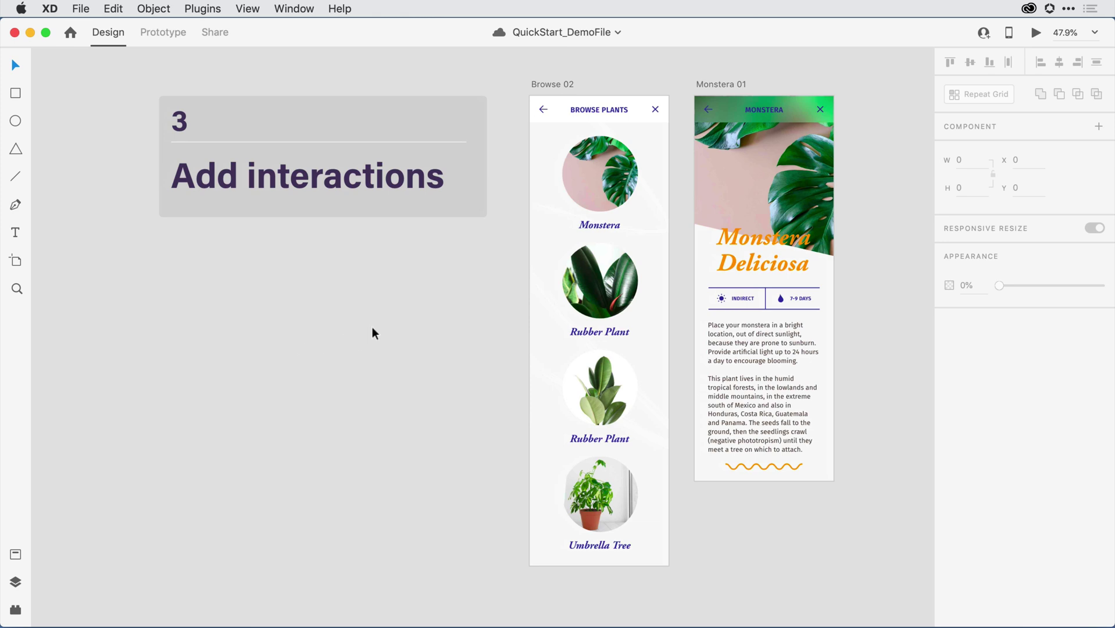
{"action": "scroll", "coordinate": [372, 326], "scroll_direction": "up", "scroll_amount": 2}
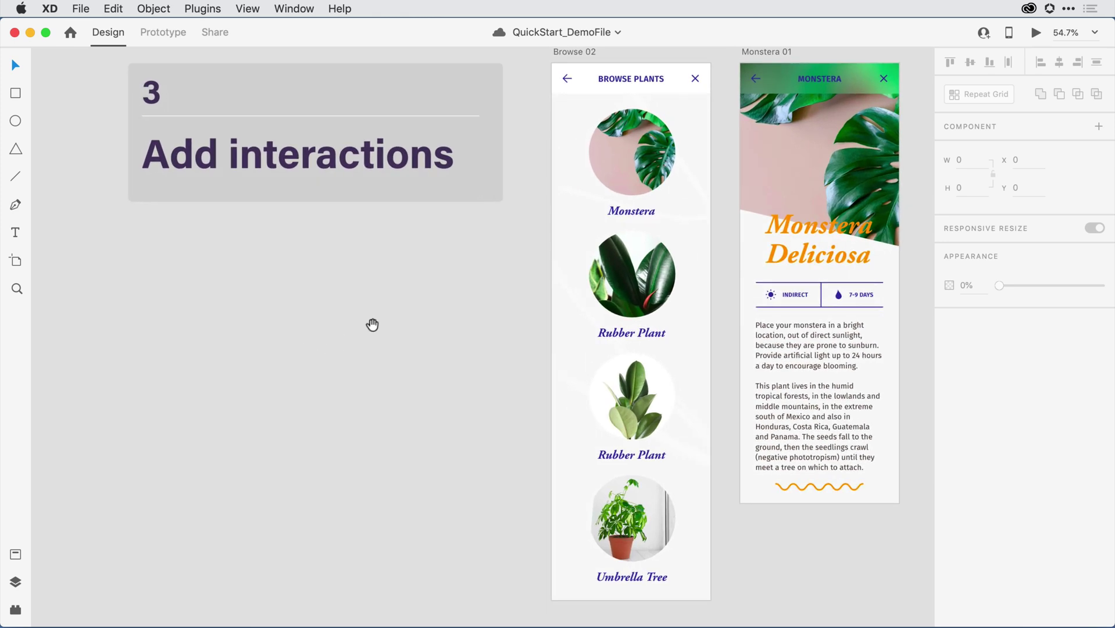
{"action": "left_click_drag", "start_coordinate": [373, 324], "coordinate": [352, 359]}
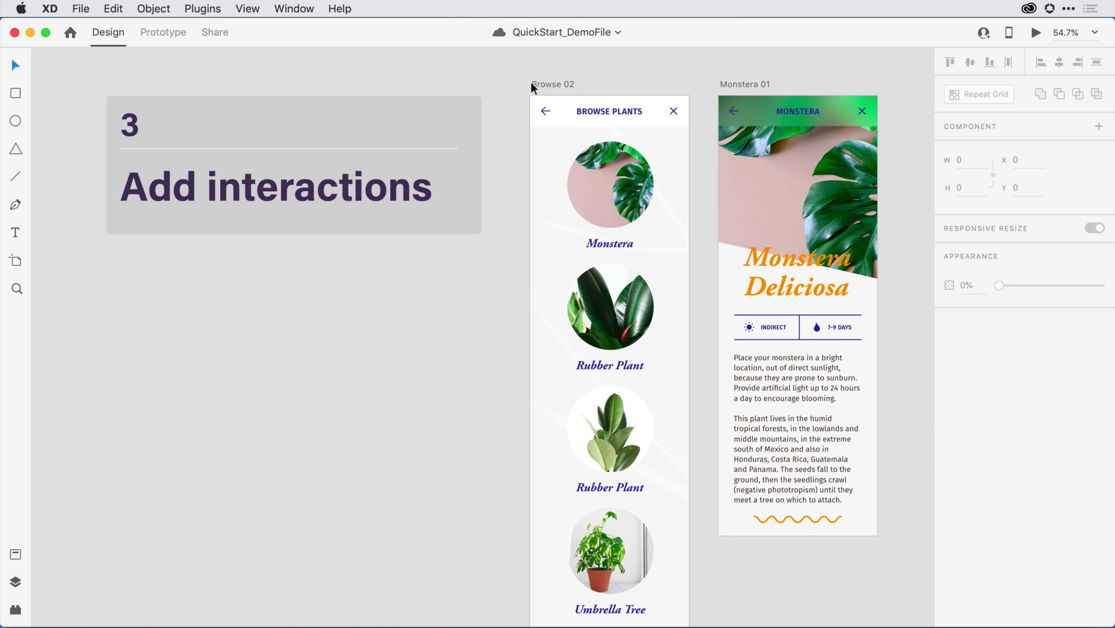
{"action": "left_click", "coordinate": [545, 85]}
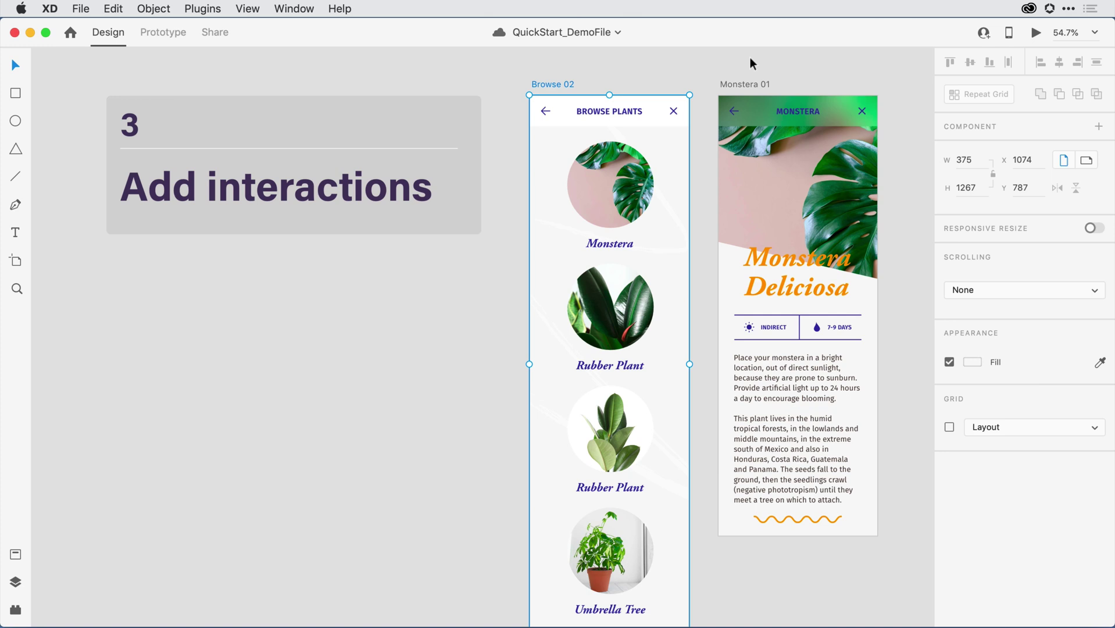
{"action": "left_click", "coordinate": [742, 84], "text": "shift"}
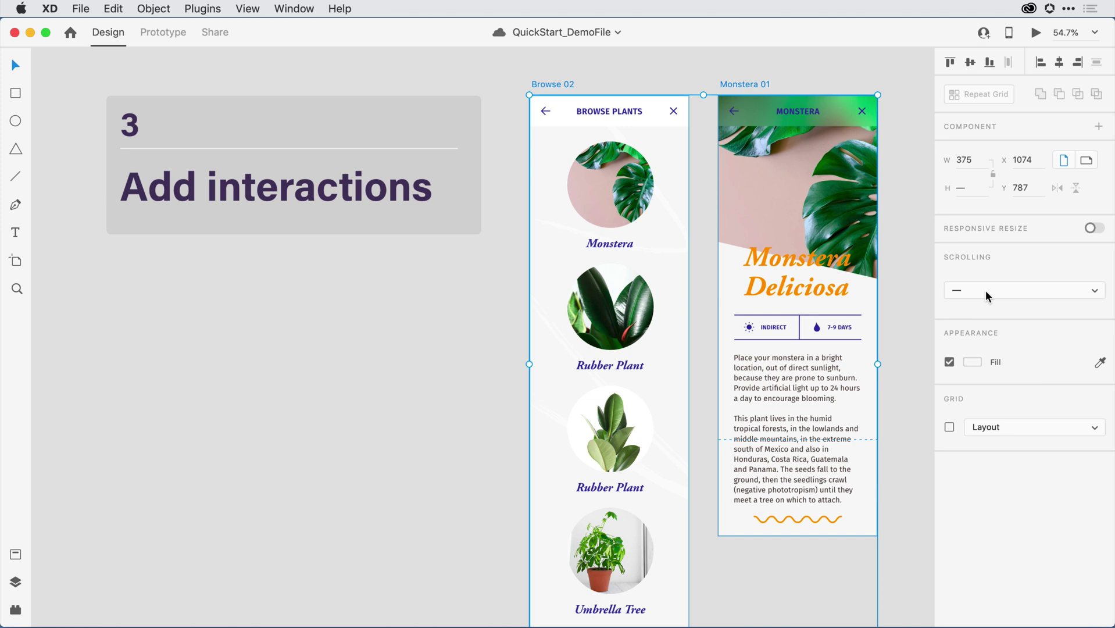
{"action": "left_click", "coordinate": [901, 237]}
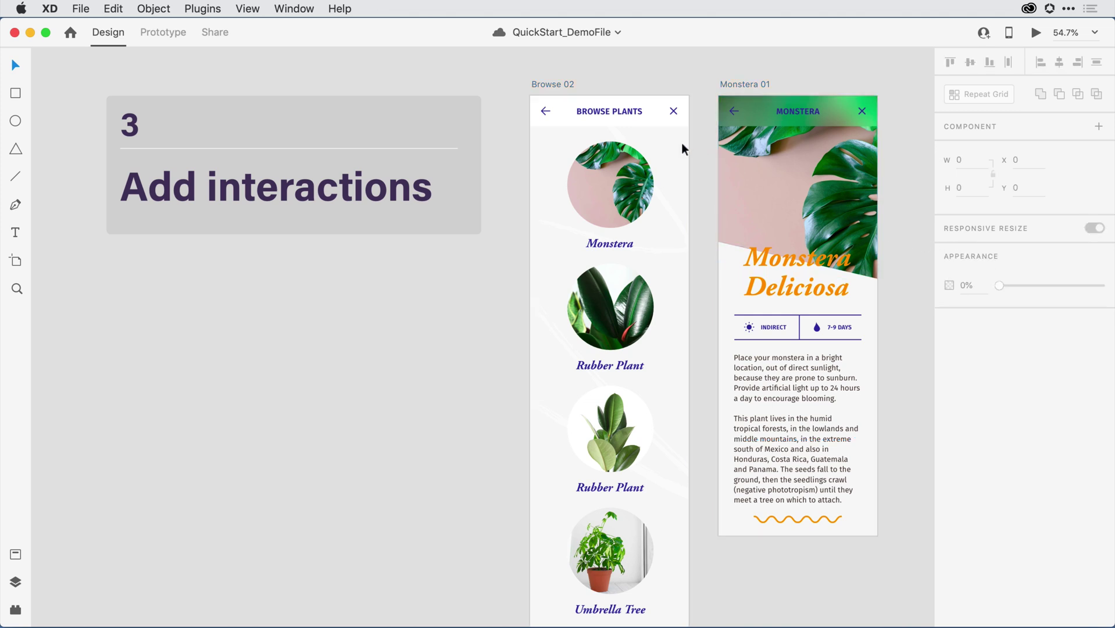
{"action": "left_click", "coordinate": [564, 81]}
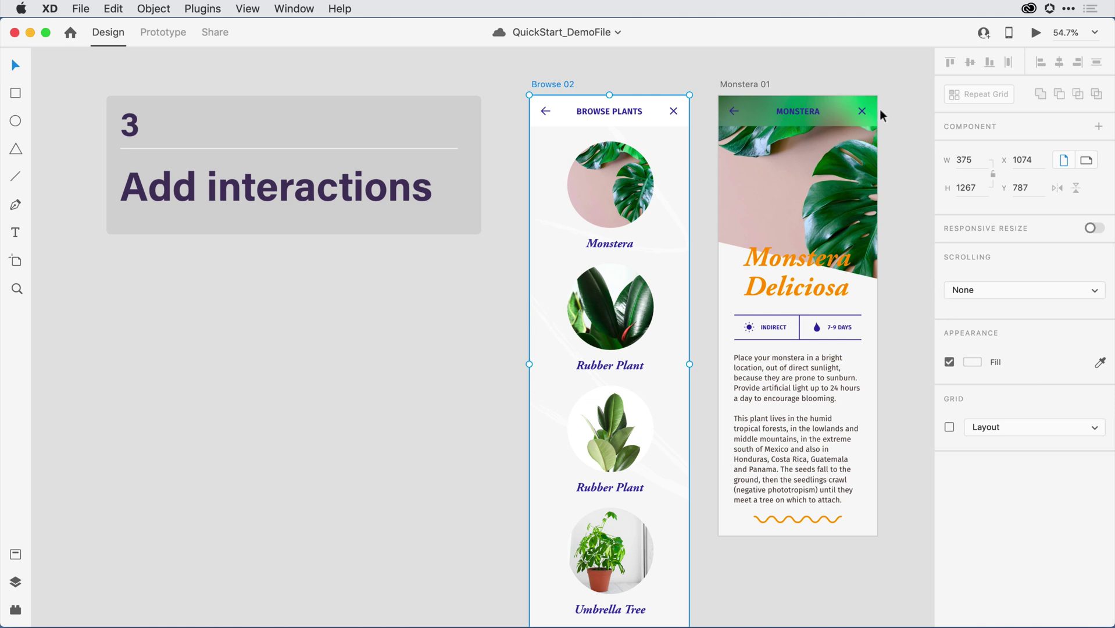
{"action": "left_click", "coordinate": [749, 84]}
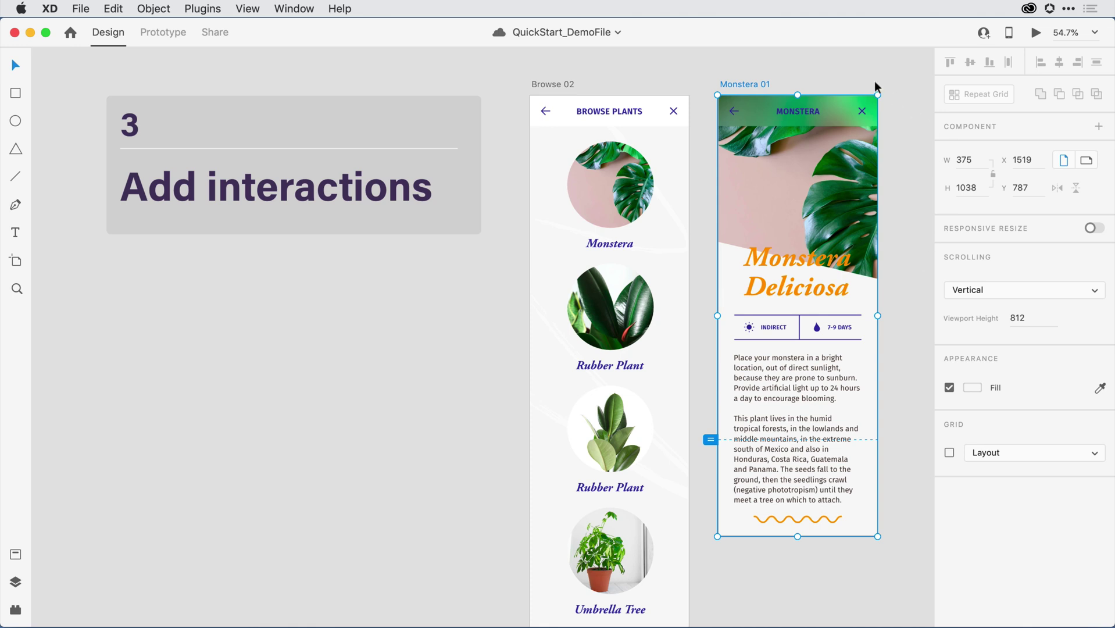
Give both Browse 02 and Monstera 01 Vertical scrolling with Viewport Height 812.
{"action": "left_click", "coordinate": [538, 84]}
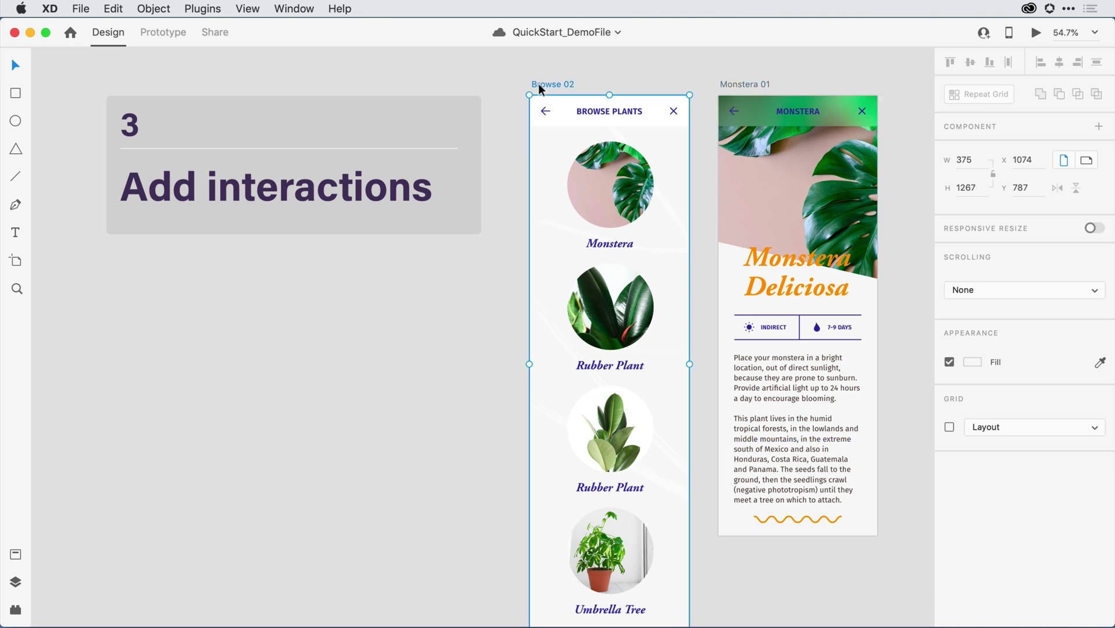
{"action": "left_click", "coordinate": [749, 83], "text": "shift"}
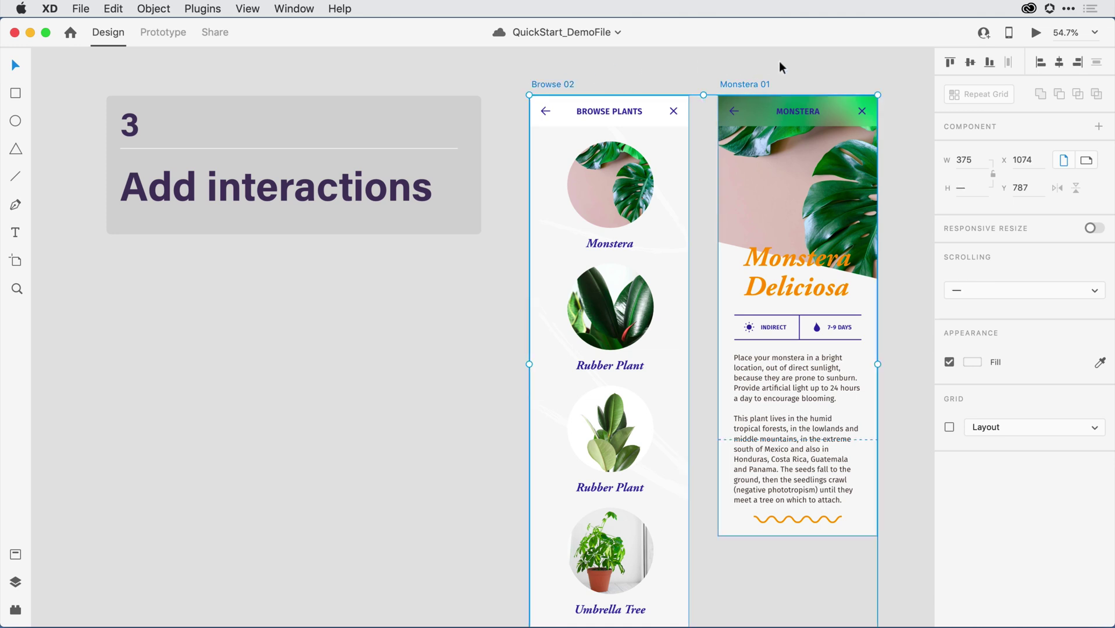
{"action": "left_click", "coordinate": [1022, 289]}
{"action": "left_click", "coordinate": [1020, 315]}
{"action": "left_click", "coordinate": [1033, 315]}
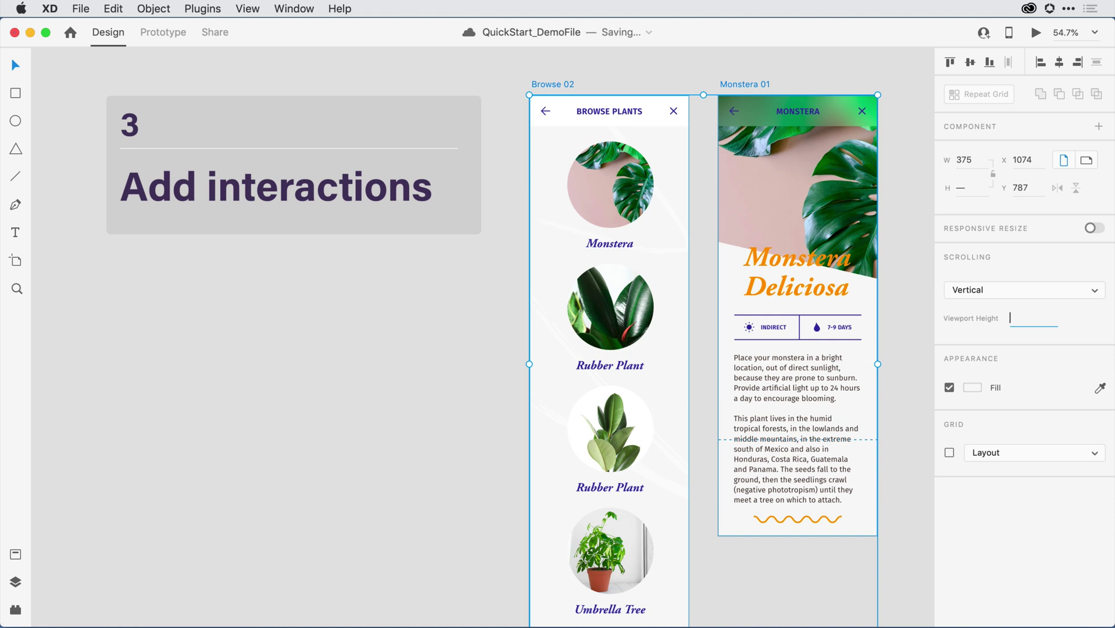
{"action": "type", "text": "812"}
{"action": "key", "text": "Return"}
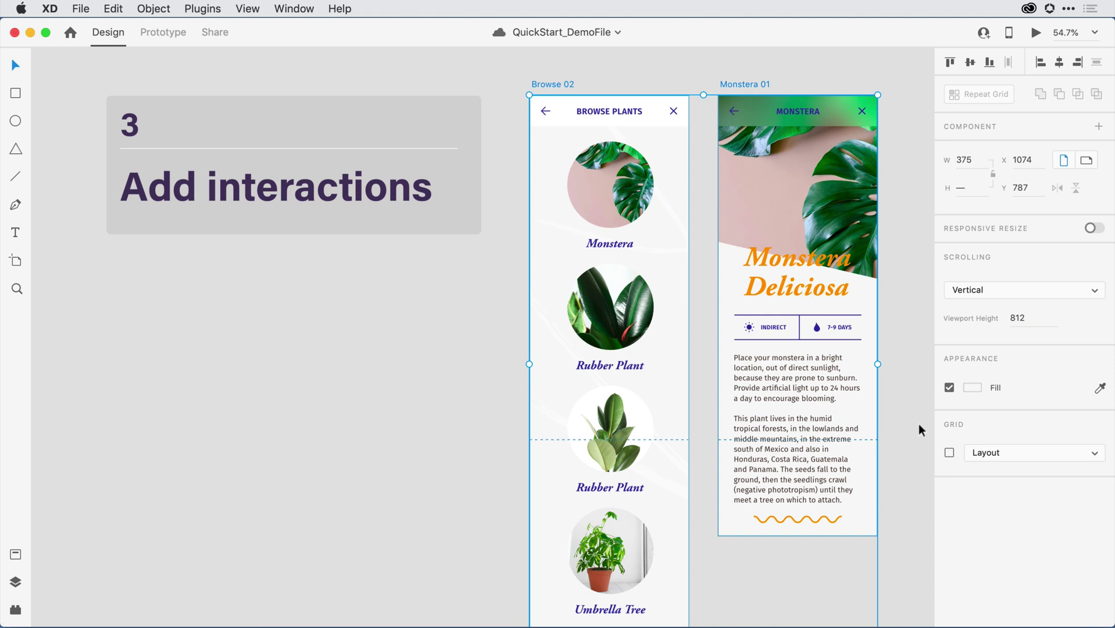
Drag Browse 02's viewport marker below the second Rubber Plant, to a 958 height.
{"action": "left_click", "coordinate": [699, 441]}
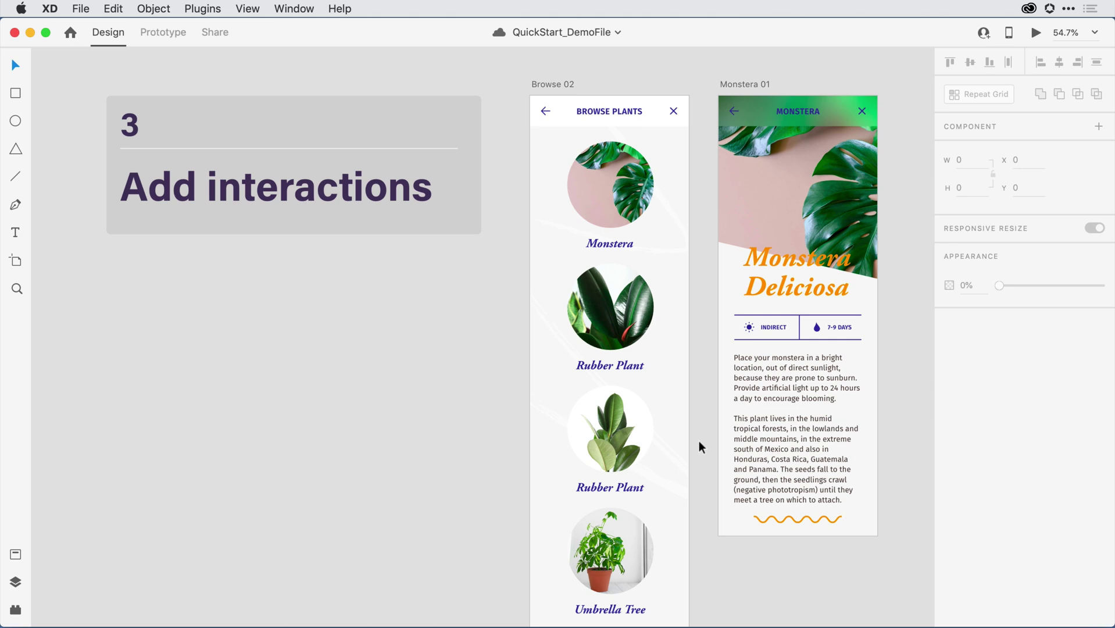
{"action": "left_click", "coordinate": [564, 84]}
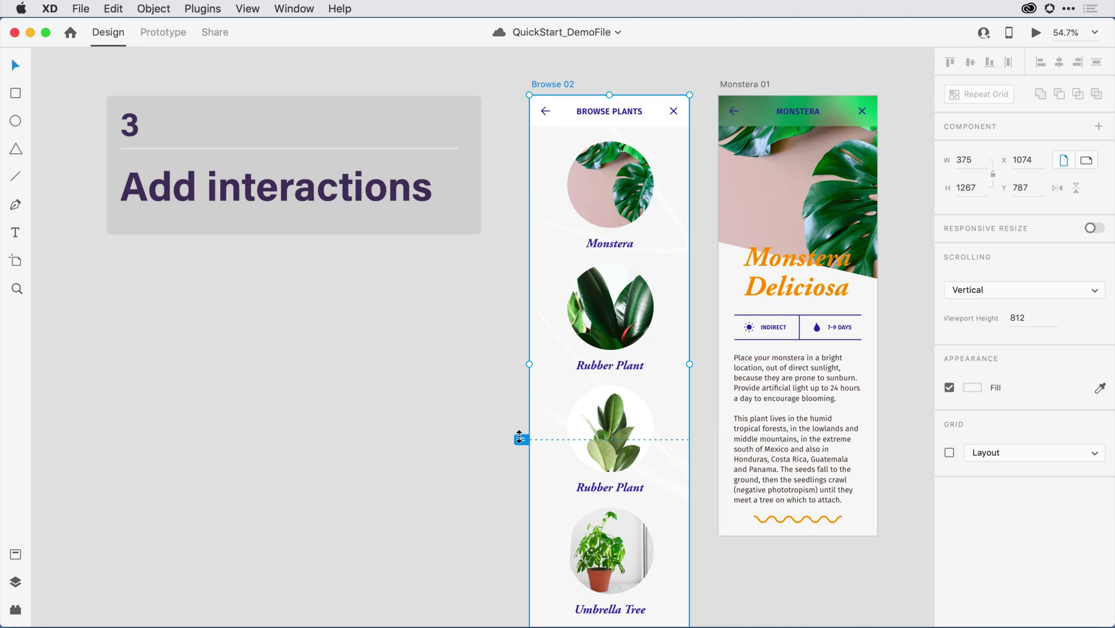
{"action": "mouse_move", "coordinate": [519, 438]}
{"action": "left_mouse_down"}
{"action": "mouse_move", "coordinate": [524, 380]}
{"action": "mouse_move", "coordinate": [525, 500]}
{"action": "left_mouse_up"}
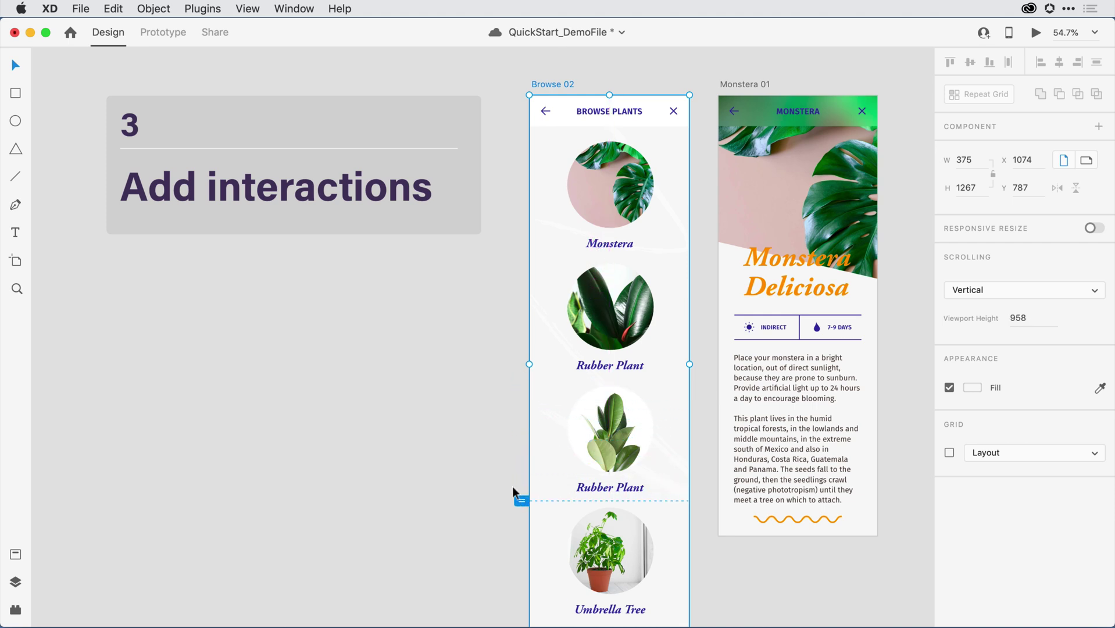
{"action": "left_click", "coordinate": [487, 467]}
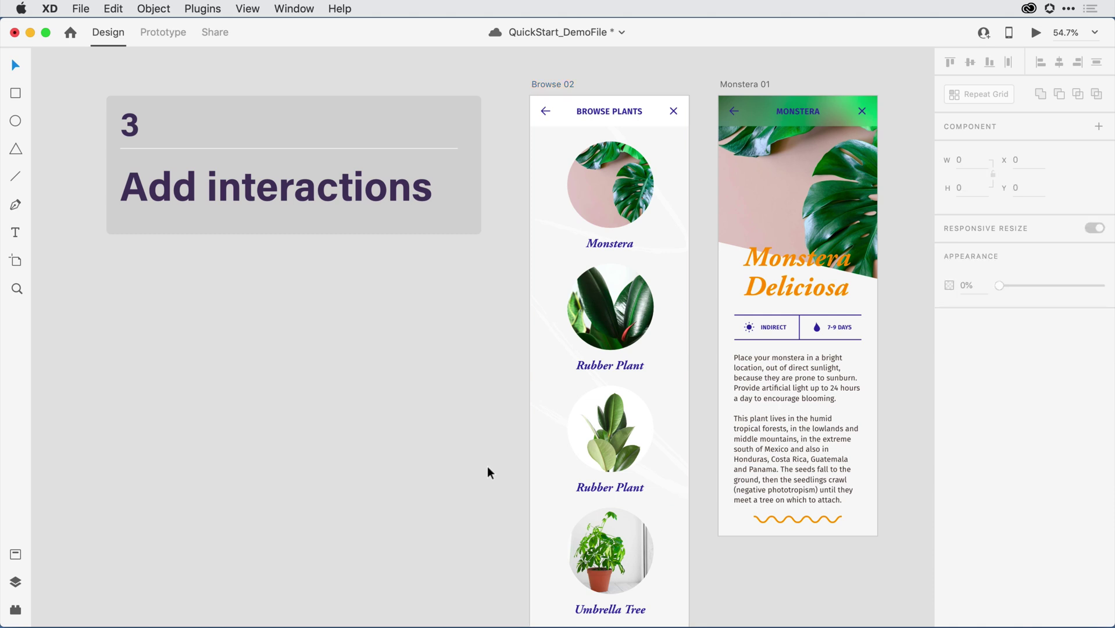
Undo the viewport height change via Edit menu and reselect both artboards.
{"action": "left_click", "coordinate": [118, 10]}
{"action": "left_click", "coordinate": [114, 30]}
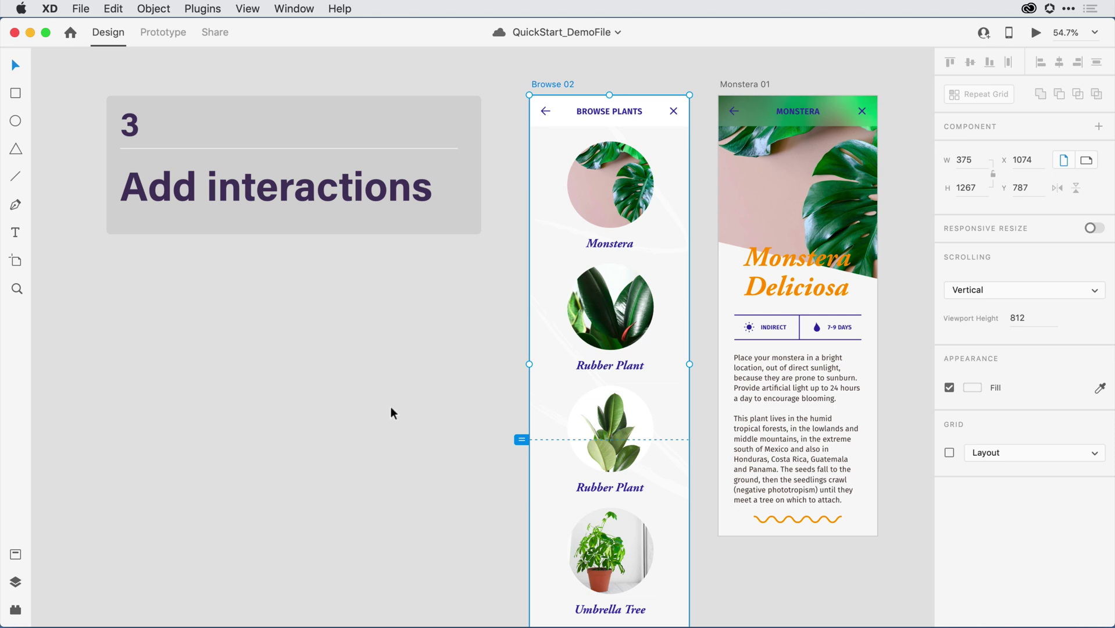
{"action": "left_click", "coordinate": [706, 131], "text": "shift"}
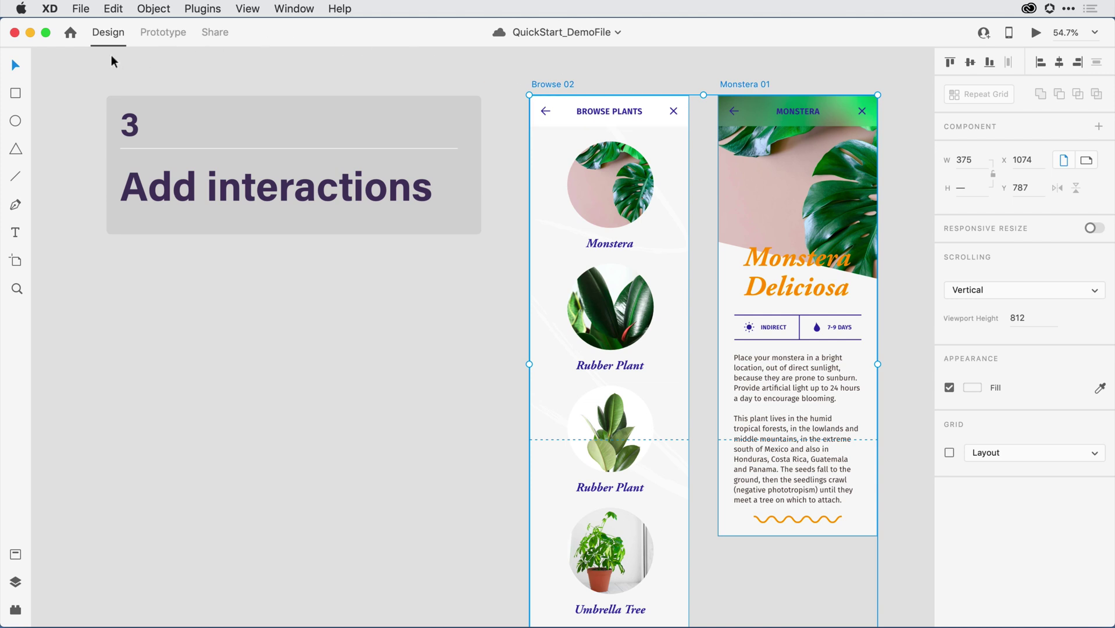
Switch to the Prototype workspace and clear the canvas selection.
{"action": "left_click", "coordinate": [164, 33]}
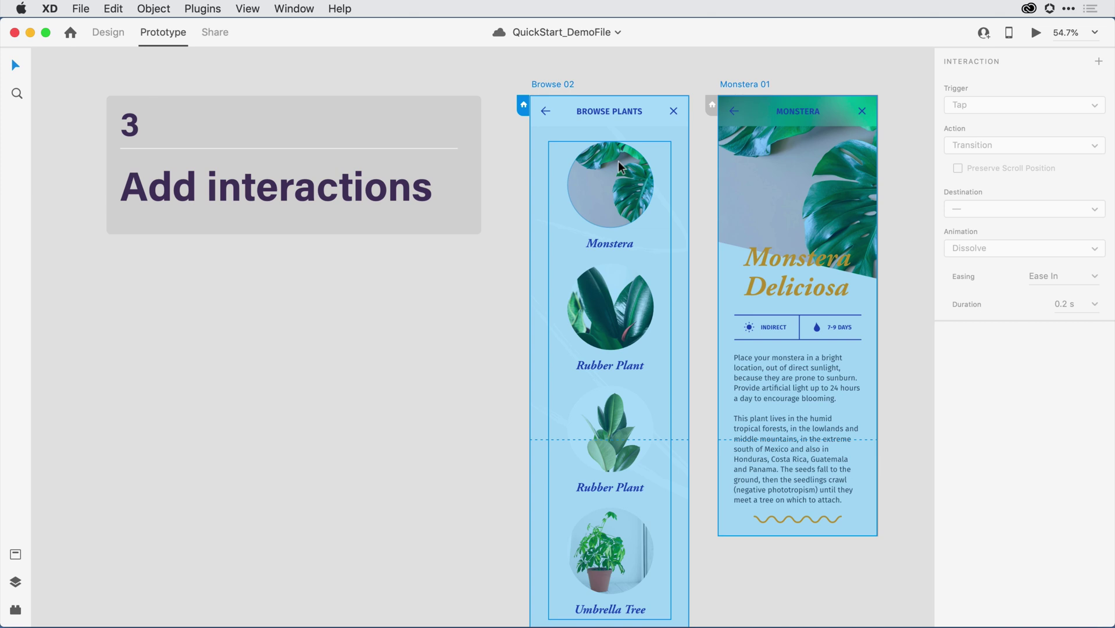
{"action": "left_click", "coordinate": [471, 313]}
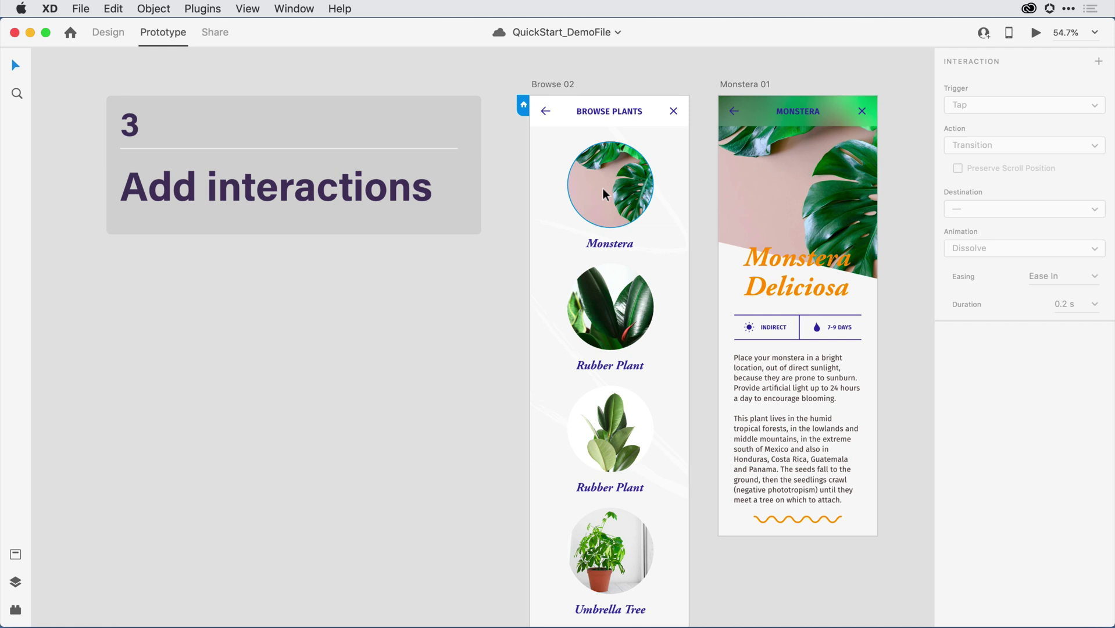
Drag a link from the Monstera circle on Browse 02 onto the Monstera 01 artboard.
{"action": "left_click", "coordinate": [603, 188]}
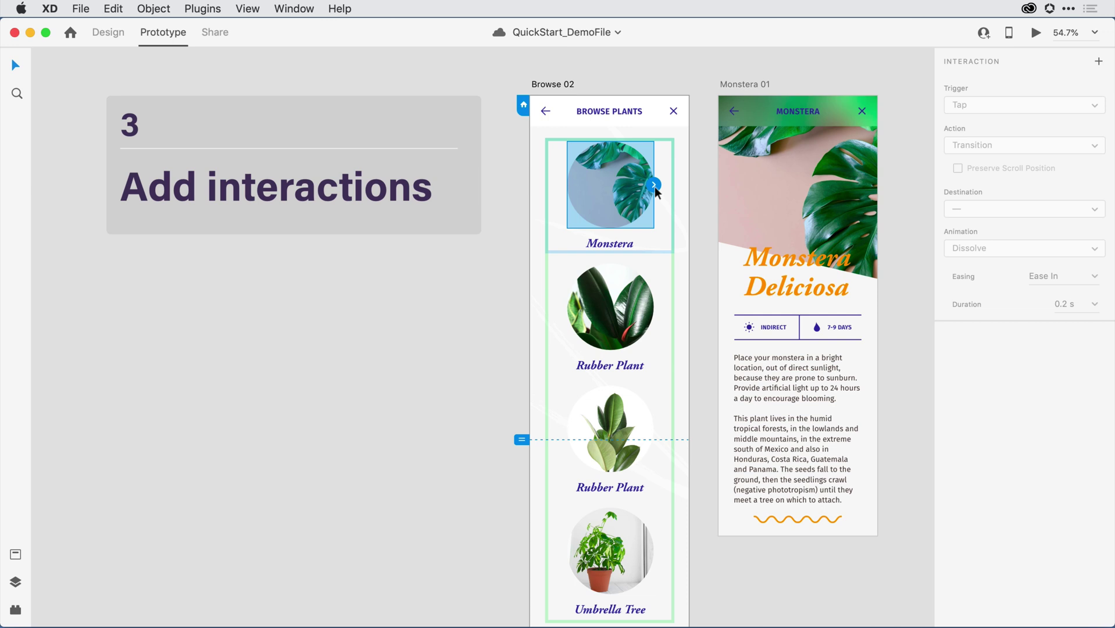
{"action": "mouse_move", "coordinate": [667, 185]}
{"action": "left_mouse_down"}
{"action": "mouse_move", "coordinate": [788, 160]}
{"action": "mouse_move", "coordinate": [805, 105]}
{"action": "mouse_move", "coordinate": [905, 189]}
{"action": "mouse_move", "coordinate": [942, 197]}
{"action": "mouse_move", "coordinate": [354, 345]}
{"action": "mouse_move", "coordinate": [29, 367]}
{"action": "mouse_move", "coordinate": [444, 405]}
{"action": "mouse_move", "coordinate": [645, 459]}
{"action": "mouse_move", "coordinate": [677, 622]}
{"action": "mouse_move", "coordinate": [691, 579]}
{"action": "mouse_move", "coordinate": [690, 610]}
{"action": "mouse_move", "coordinate": [704, 586]}
{"action": "mouse_move", "coordinate": [749, 247]}
{"action": "mouse_move", "coordinate": [755, 88]}
{"action": "mouse_move", "coordinate": [777, 53]}
{"action": "mouse_move", "coordinate": [762, 110]}
{"action": "left_mouse_up"}
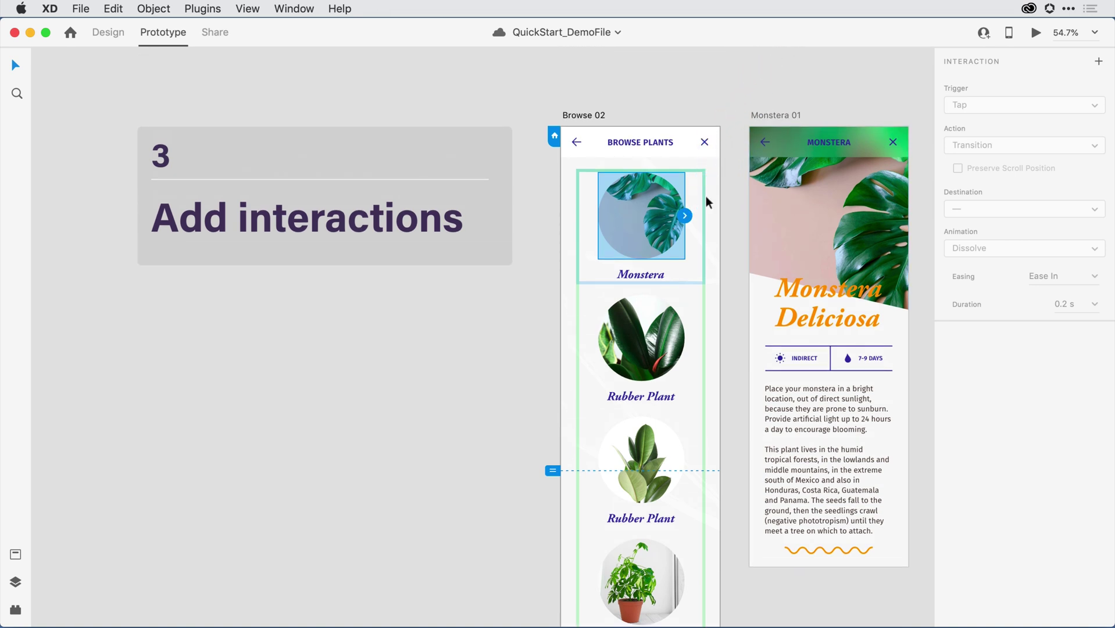
{"action": "left_click_drag", "start_coordinate": [685, 215], "coordinate": [824, 221]}
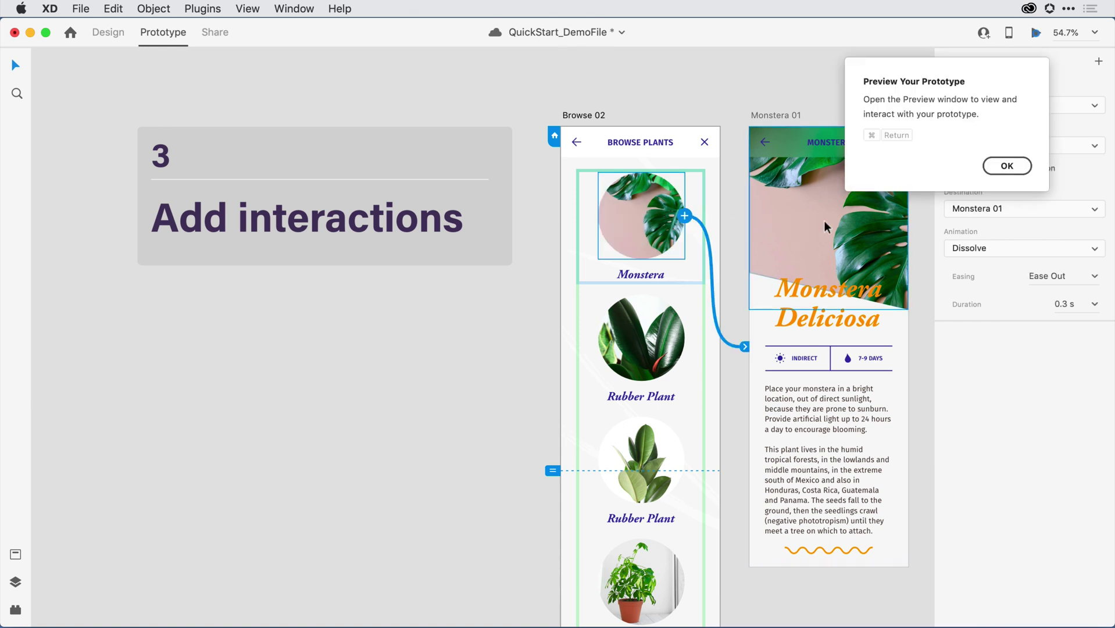
{"action": "left_click", "coordinate": [727, 162]}
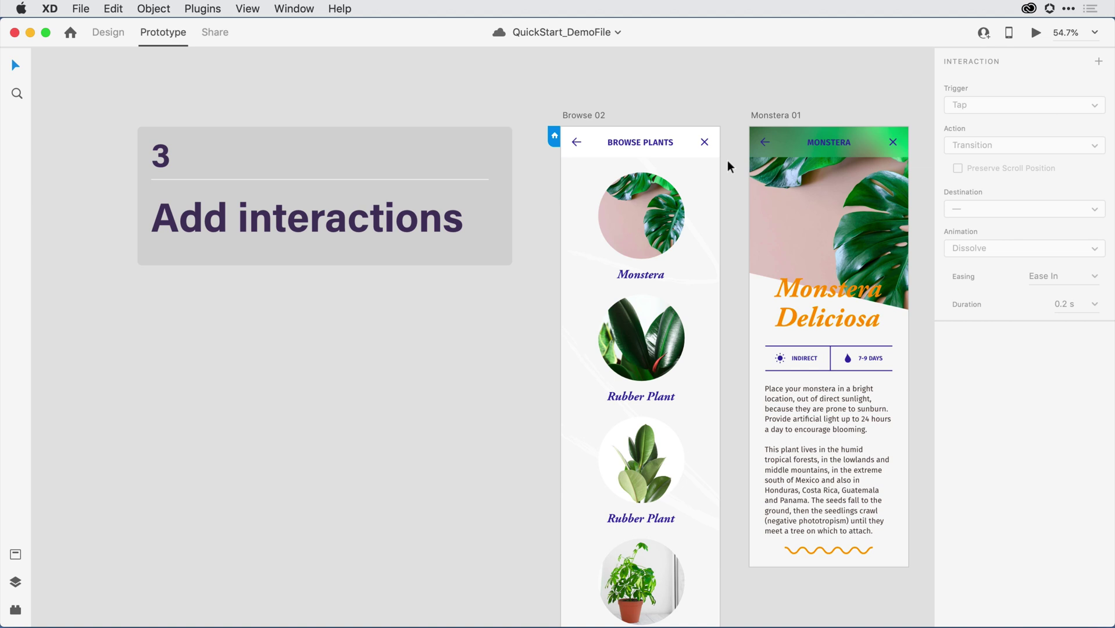
Select the Monstera circle to review its tap, dissolve, ease-out, 0.3 s link.
{"action": "left_click", "coordinate": [648, 211]}
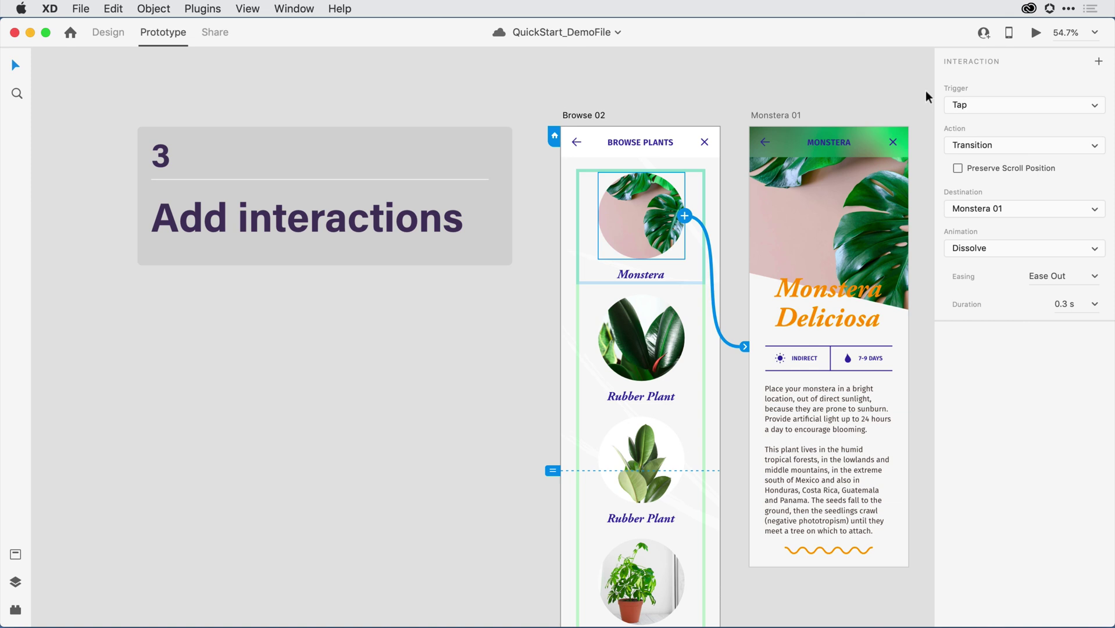
{"action": "left_click", "coordinate": [1032, 107]}
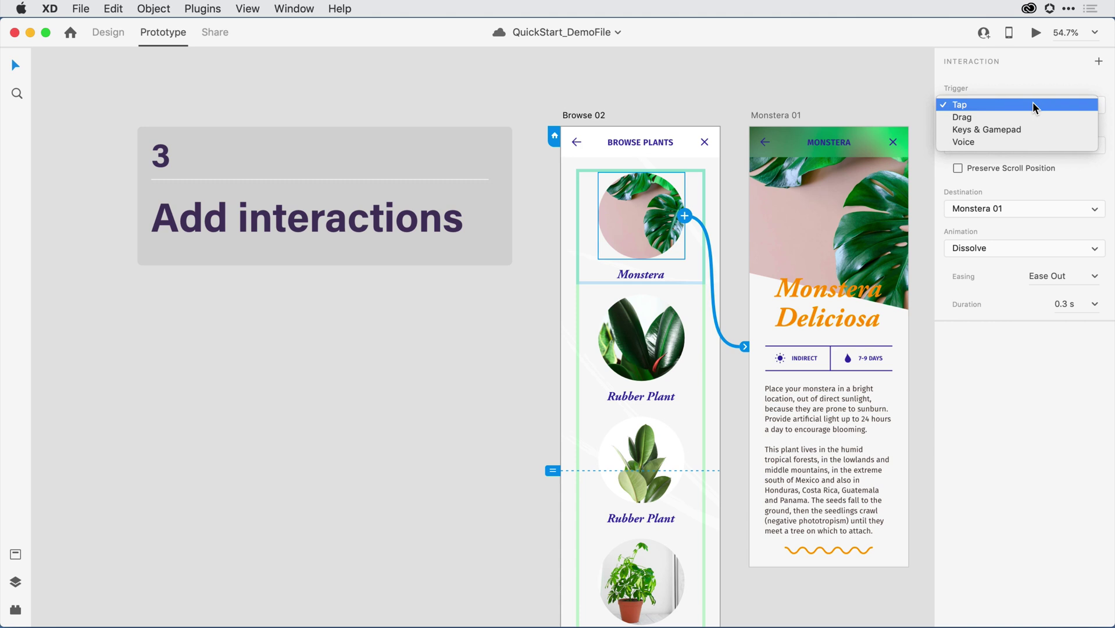
{"action": "left_click", "coordinate": [1032, 104]}
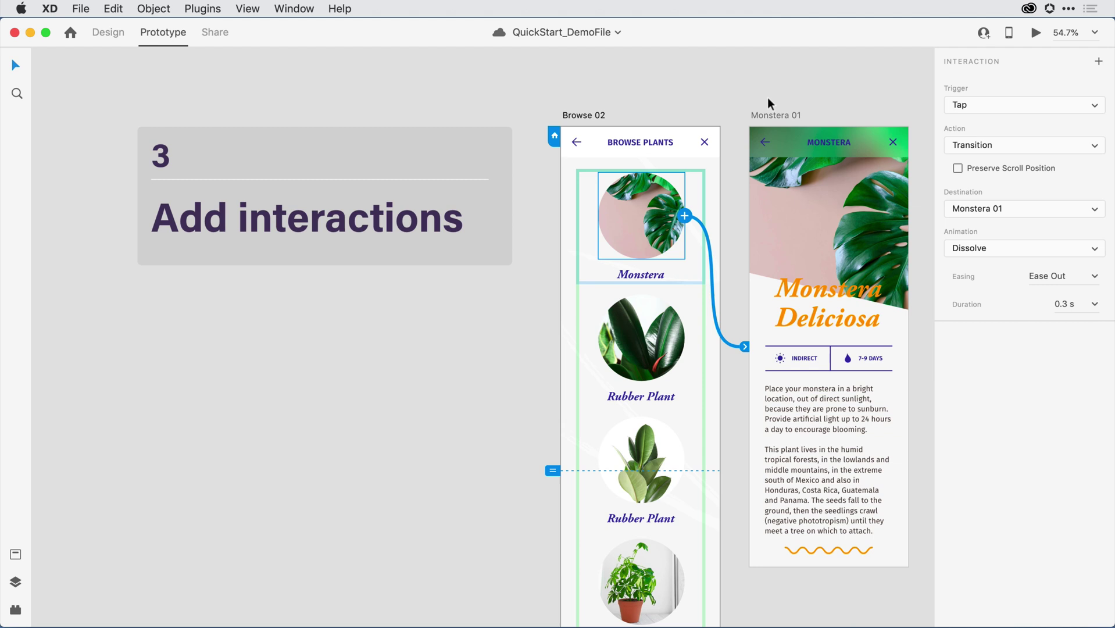
{"action": "left_click", "coordinate": [776, 114]}
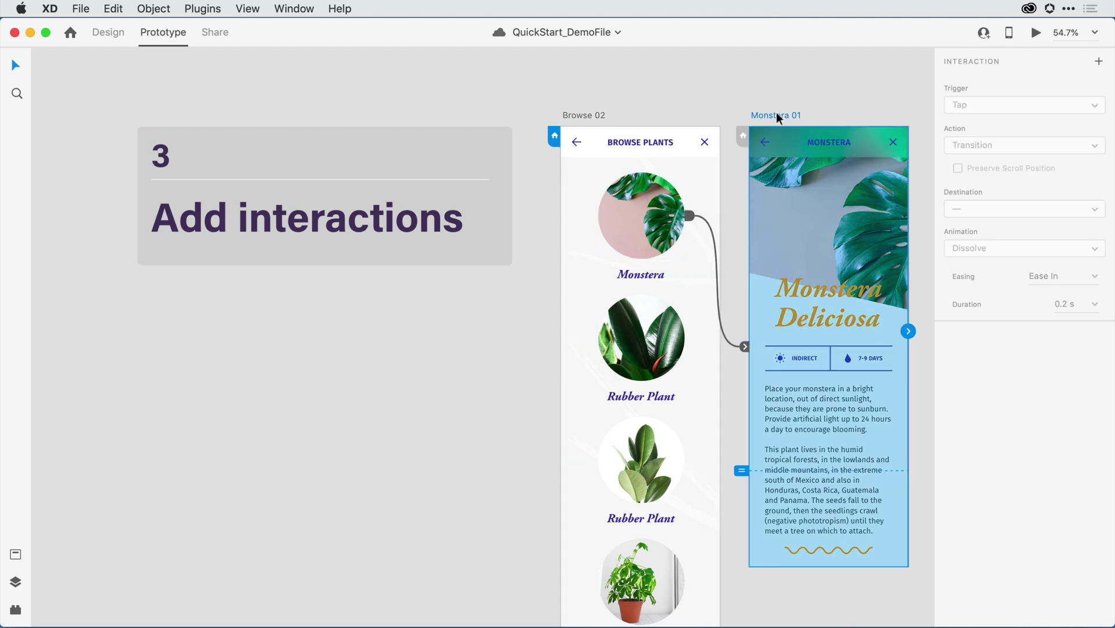
{"action": "left_click", "coordinate": [743, 129]}
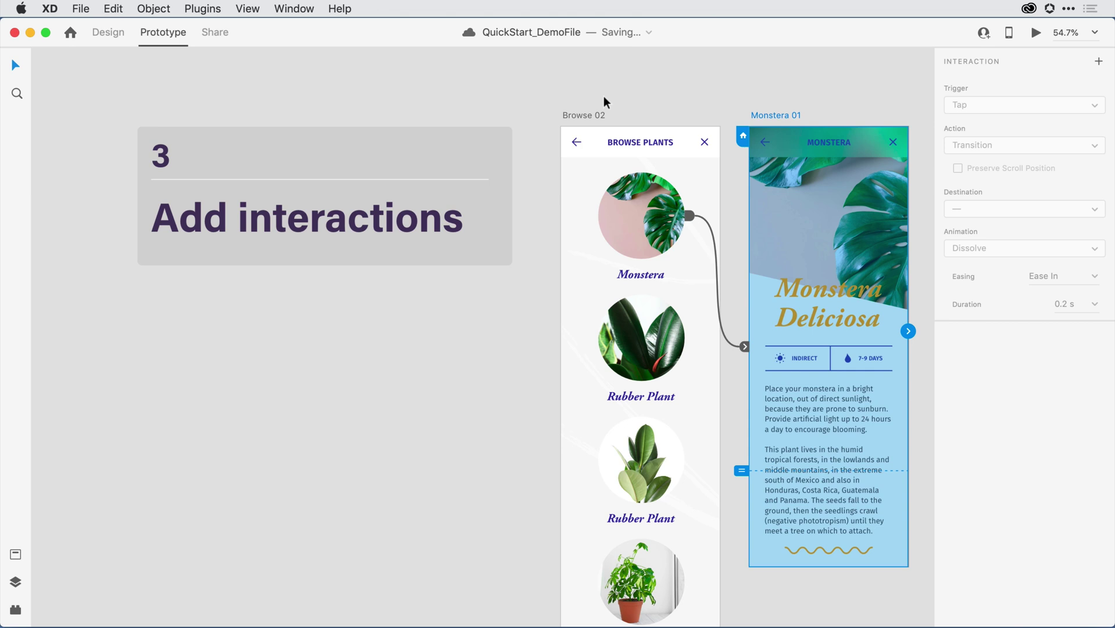
{"action": "left_click", "coordinate": [582, 115]}
{"action": "left_click", "coordinate": [555, 142]}
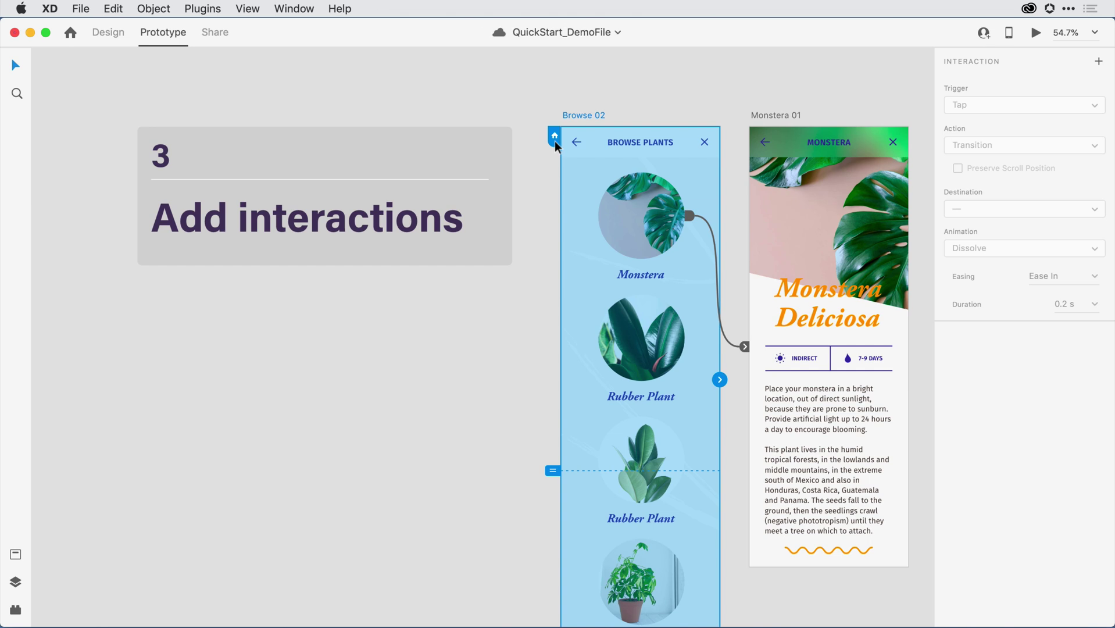
Launch Desktop Preview and scroll the Browse Plants list down and back up.
{"action": "left_click", "coordinate": [696, 86]}
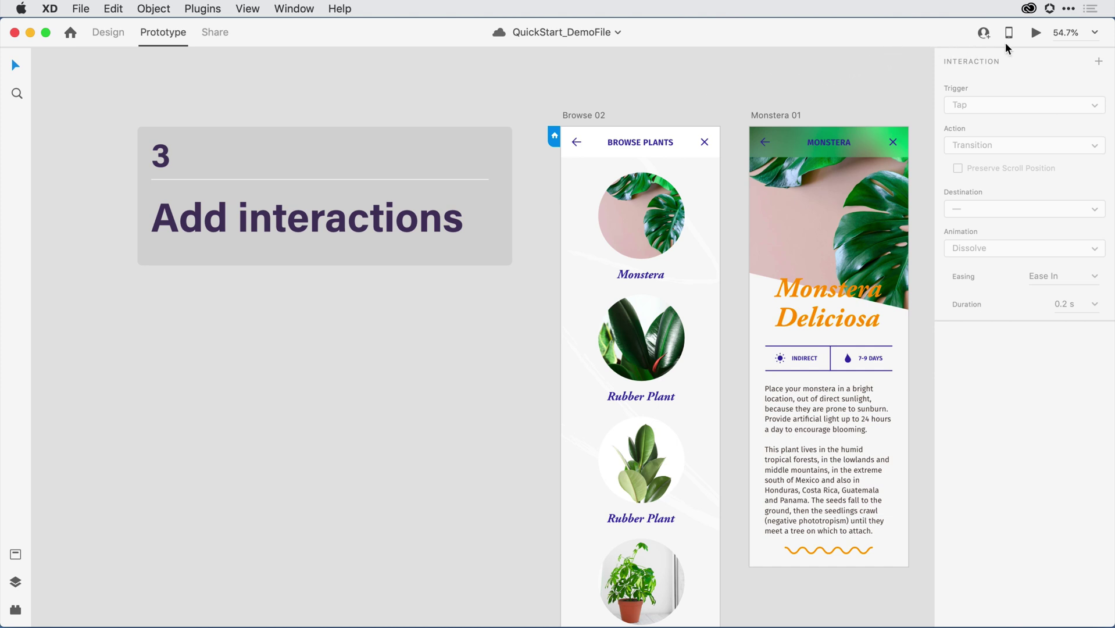
{"action": "left_click", "coordinate": [1035, 35]}
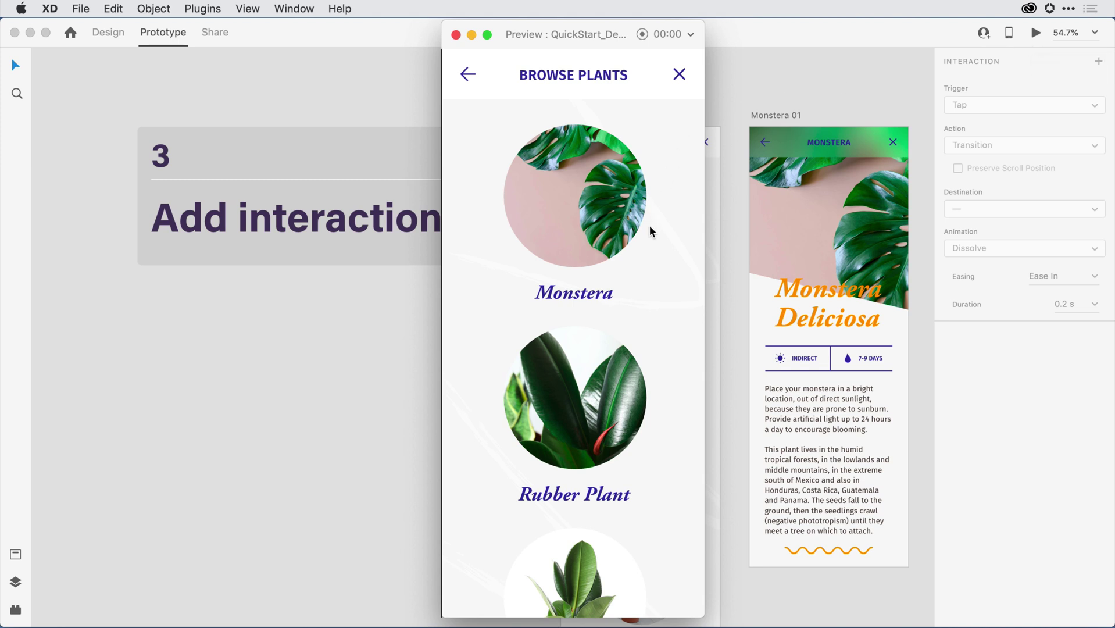
{"action": "scroll", "coordinate": [650, 227], "scroll_direction": "down", "scroll_amount": 5}
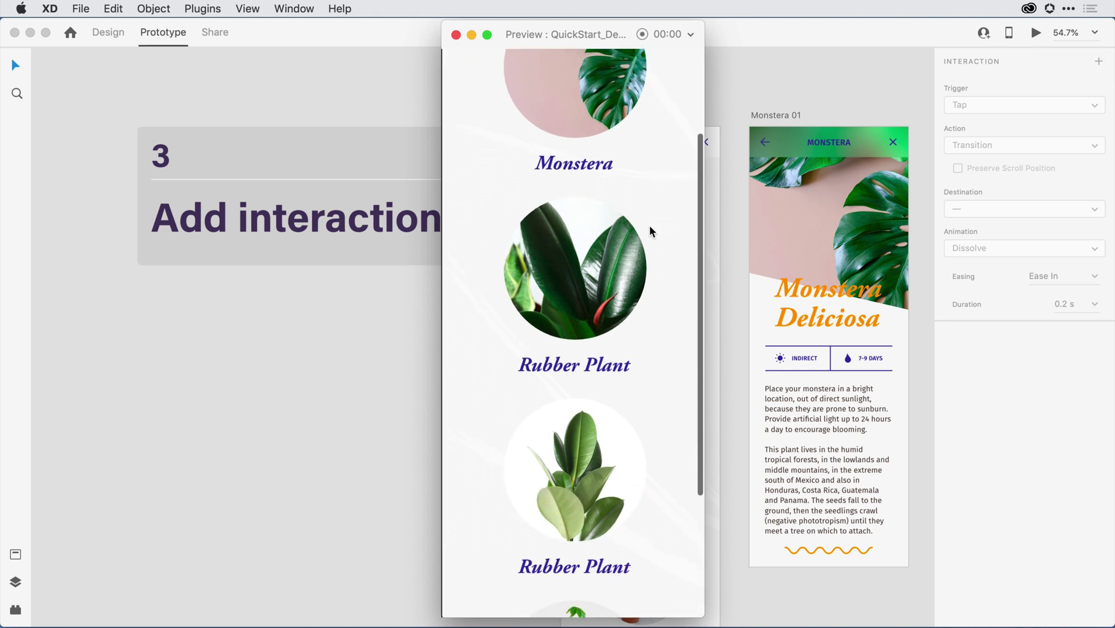
{"action": "scroll", "coordinate": [649, 231], "scroll_direction": "up", "scroll_amount": 3}
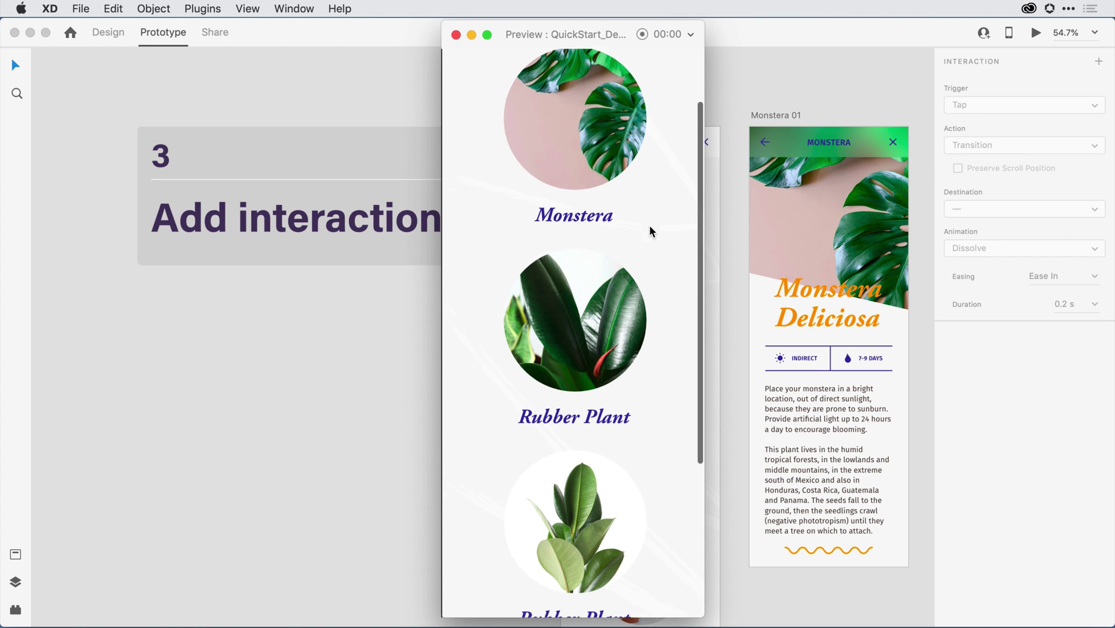
{"action": "scroll", "coordinate": [649, 231], "scroll_direction": "down", "scroll_amount": 4}
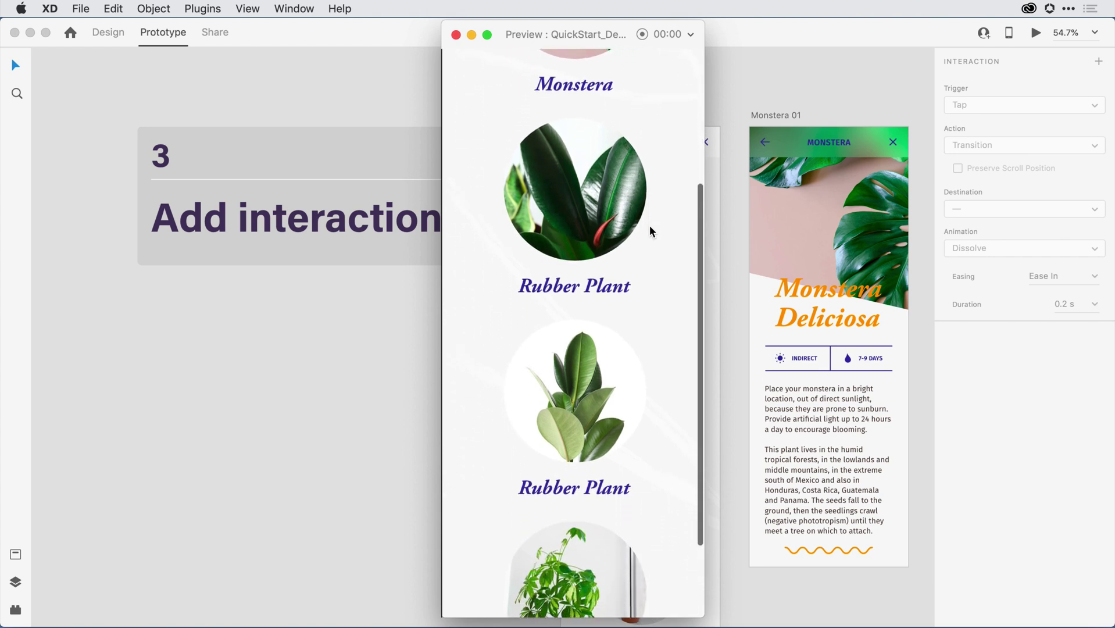
{"action": "scroll", "coordinate": [650, 231], "scroll_direction": "up", "scroll_amount": 1}
{"action": "scroll", "coordinate": [649, 231], "scroll_direction": "up", "scroll_amount": 1}
{"action": "scroll", "coordinate": [650, 231], "scroll_direction": "up", "scroll_amount": 1}
{"action": "scroll", "coordinate": [650, 231], "scroll_direction": "up", "scroll_amount": 1}
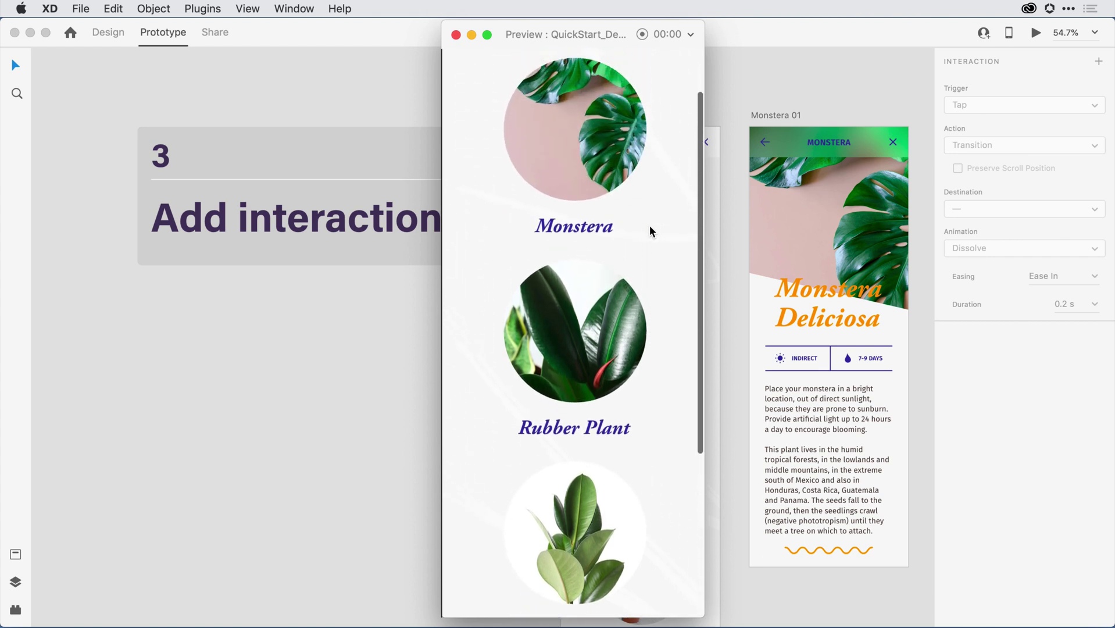
{"action": "scroll", "coordinate": [650, 231], "scroll_direction": "up", "scroll_amount": 2}
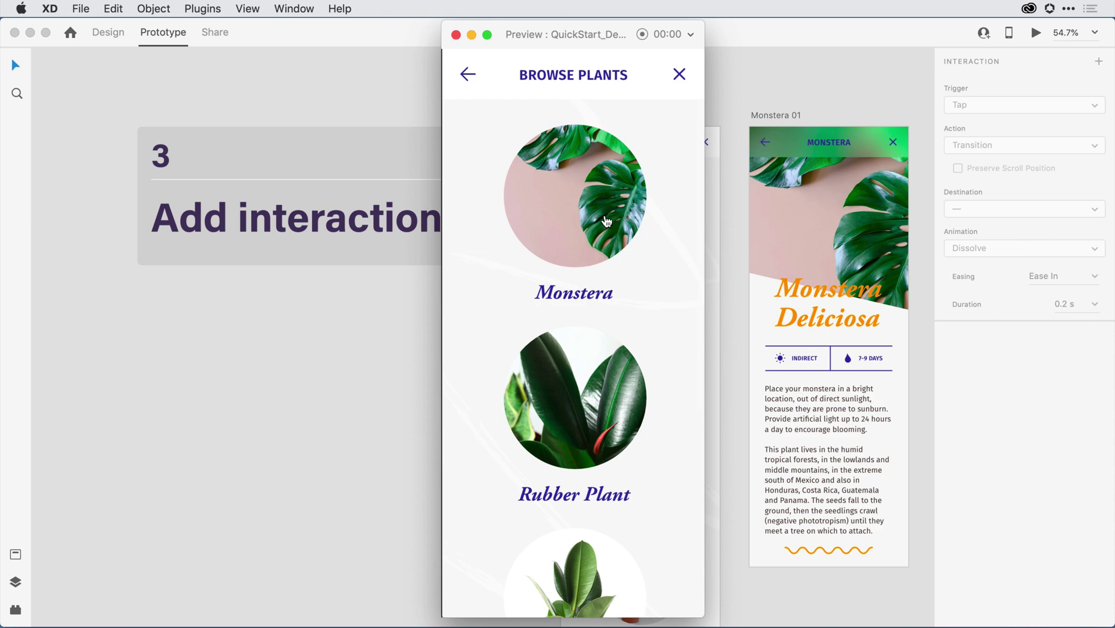
Tap Monstera in the preview to reach Monstera 01, then close the preview.
{"action": "left_click", "coordinate": [607, 222]}
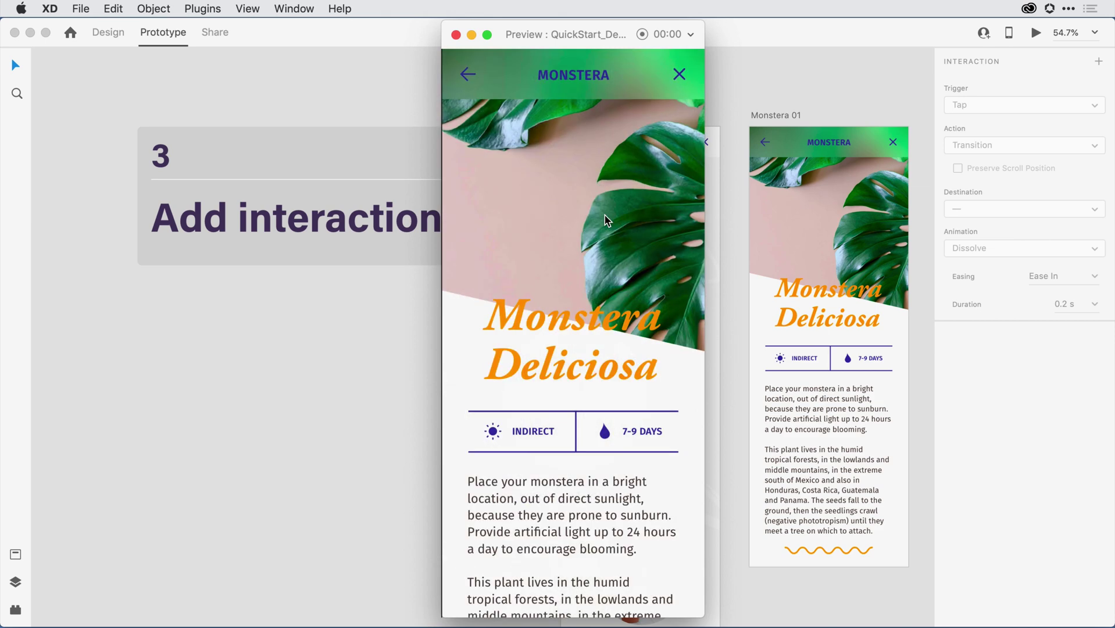
{"action": "left_click", "coordinate": [455, 36]}
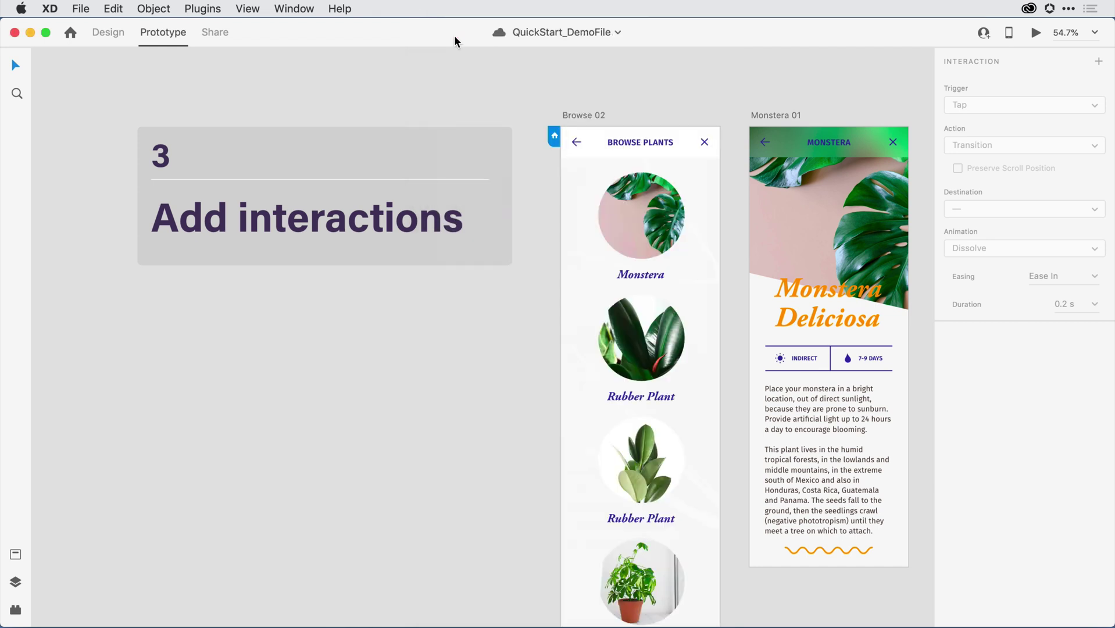